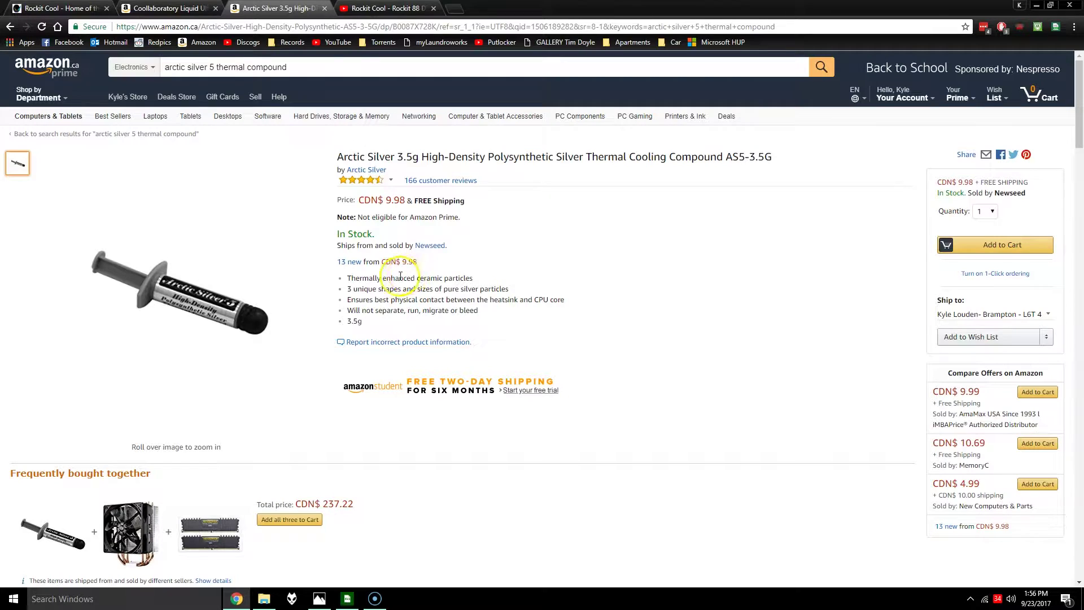
# Switch to the browser page showing the Rockit 88 Delidding & Relidding Tutorial video on YouTube
pyautogui.moveTo(308, 307)
pyautogui.click(412, 8)
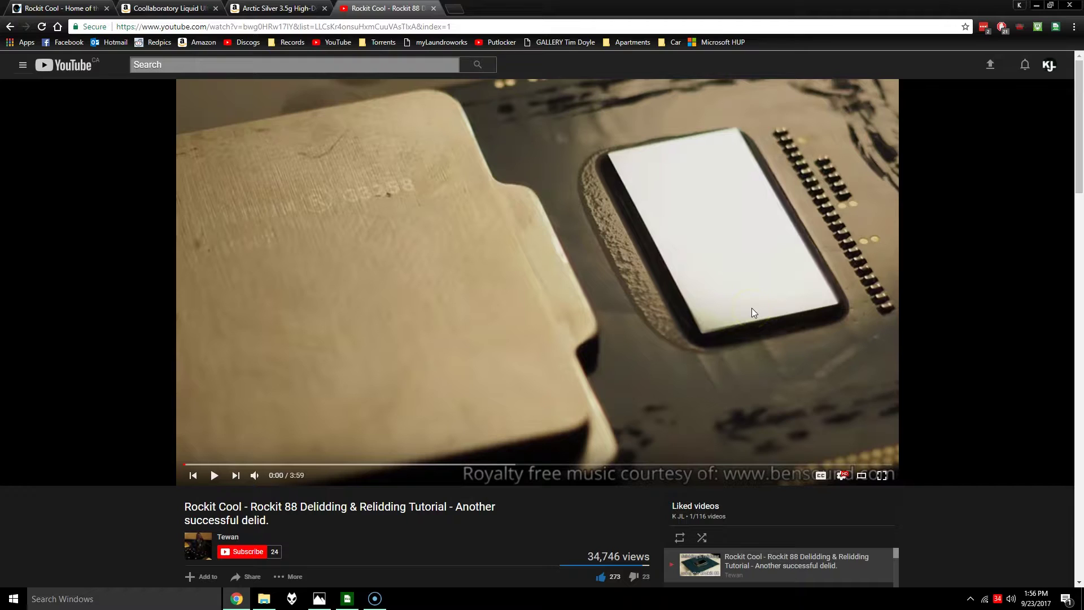
pyautogui.click(679, 221)
# Switch to XLS Editor and examine the benchmark temperature table, comparing the Not Delidded rows with the Arctic Silver delid rows
pyautogui.click(356, 596)
pyautogui.click(348, 234)
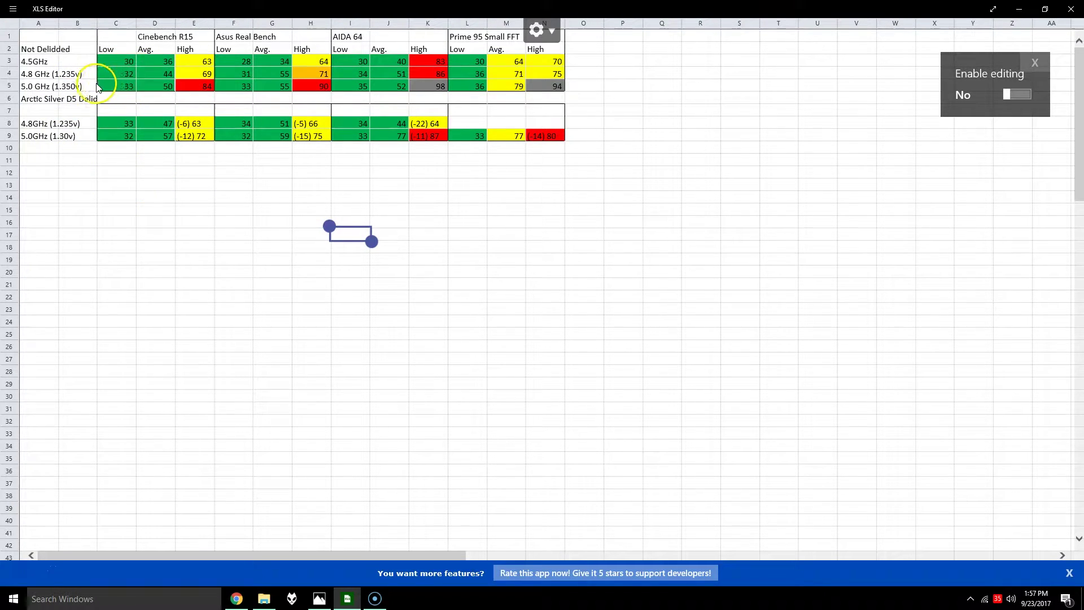
pyautogui.click(543, 85)
pyautogui.click(777, 110)
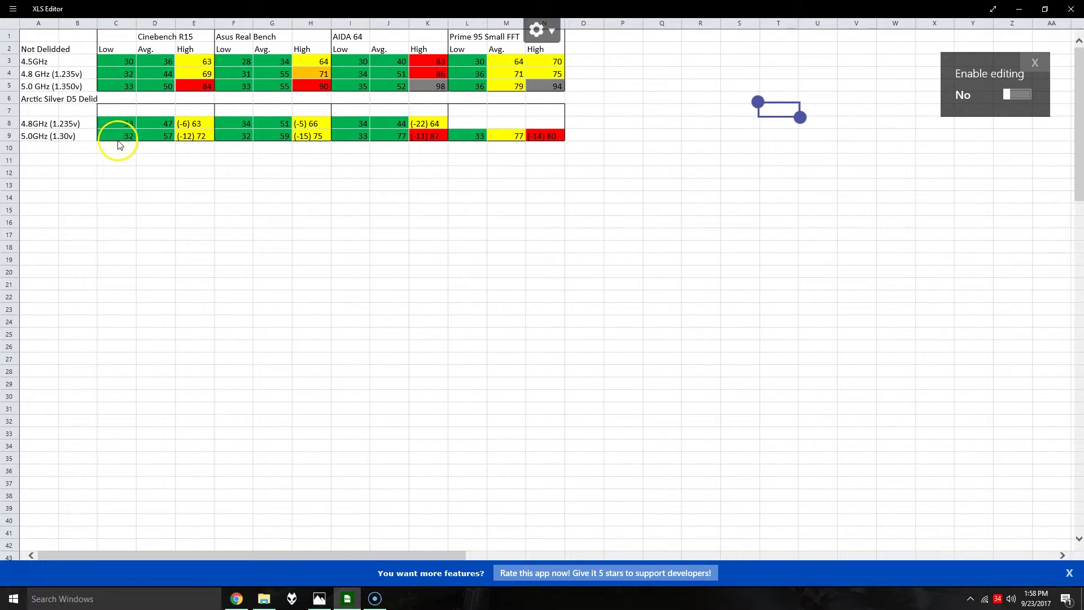
pyautogui.click(315, 135)
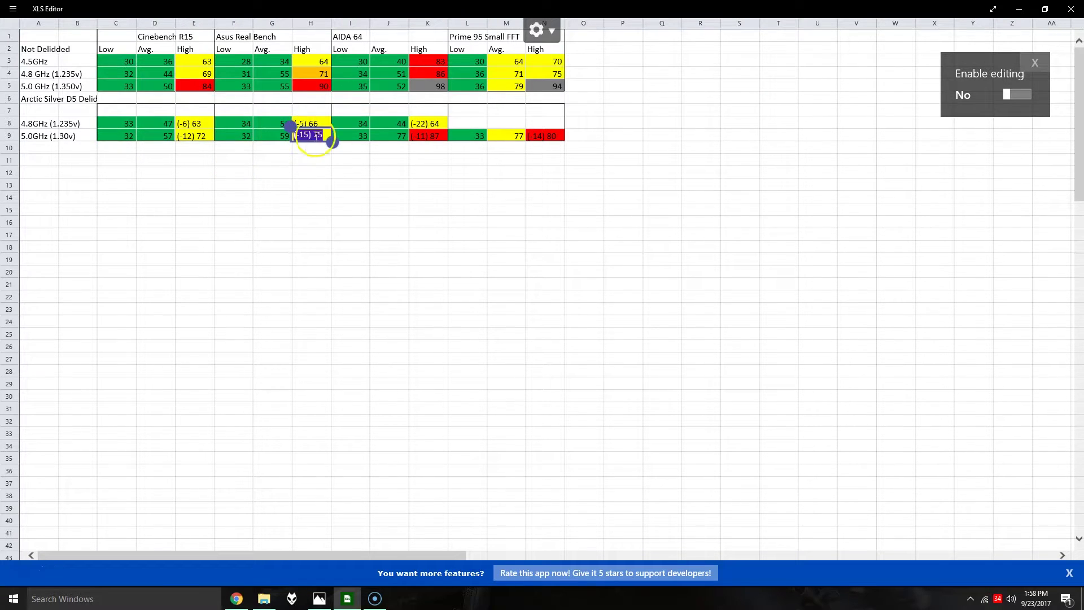
pyautogui.click(509, 209)
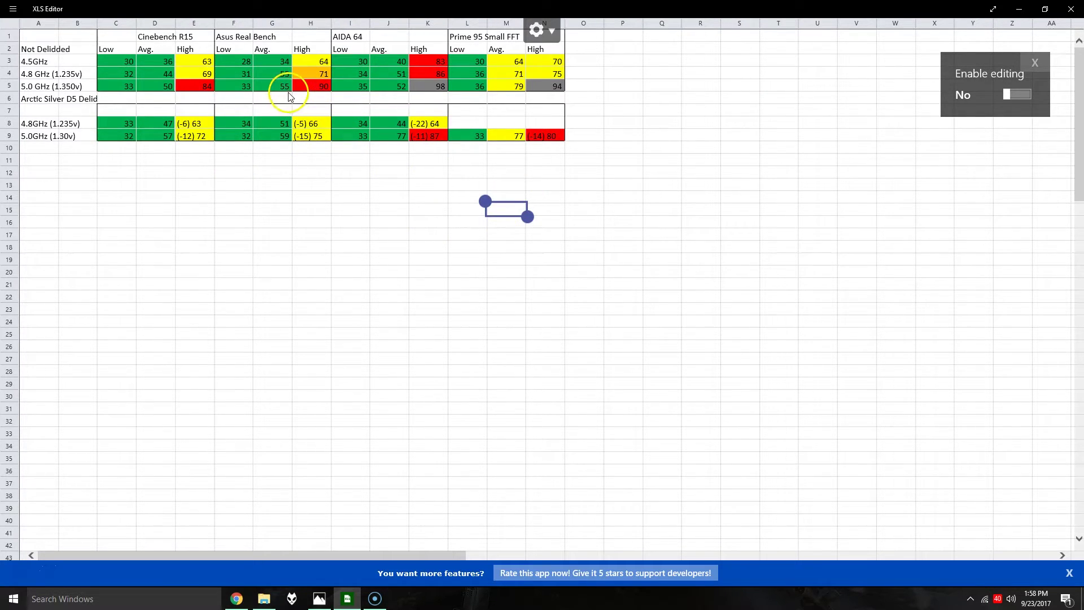
pyautogui.click(429, 178)
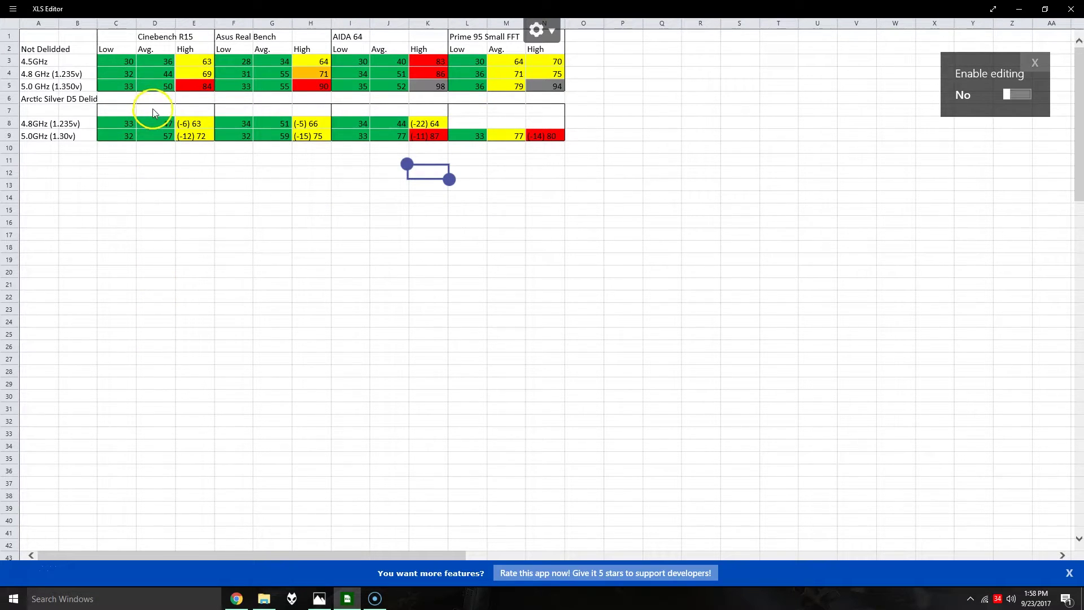
pyautogui.click(390, 135)
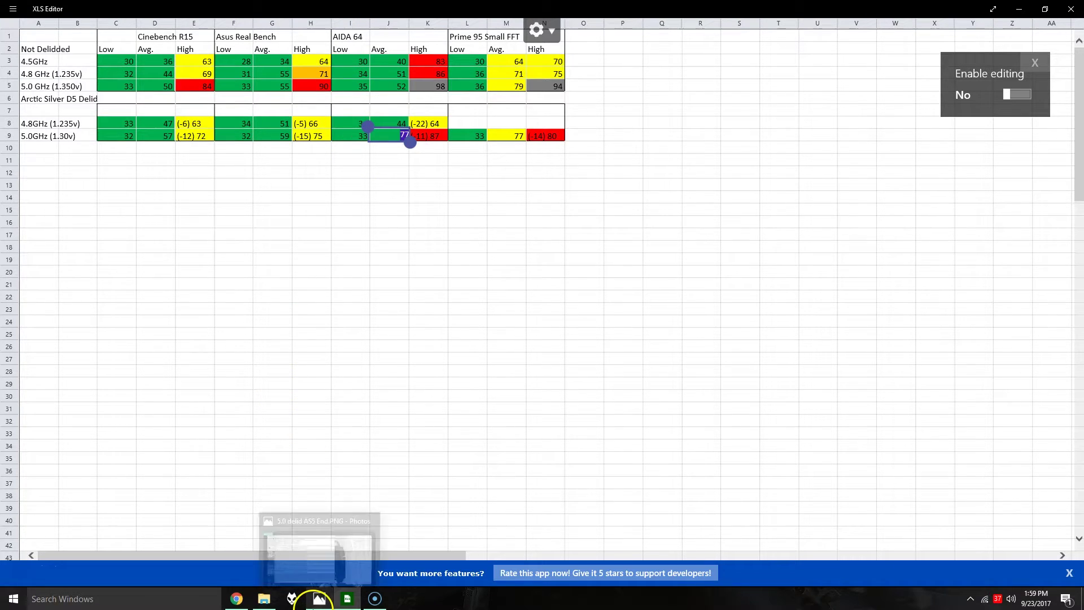
# Switch to Photos, compare the 5.0 delid AS5 End and Start screenshots of the Prime95 test, and minimize the viewer
pyautogui.click(318, 600)
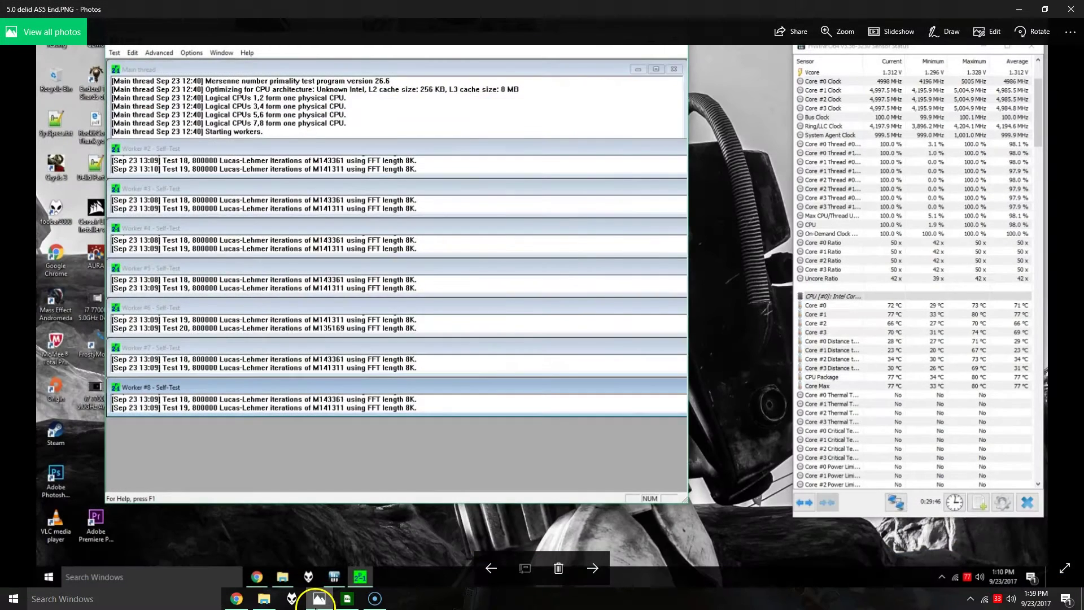
pyautogui.click(597, 567)
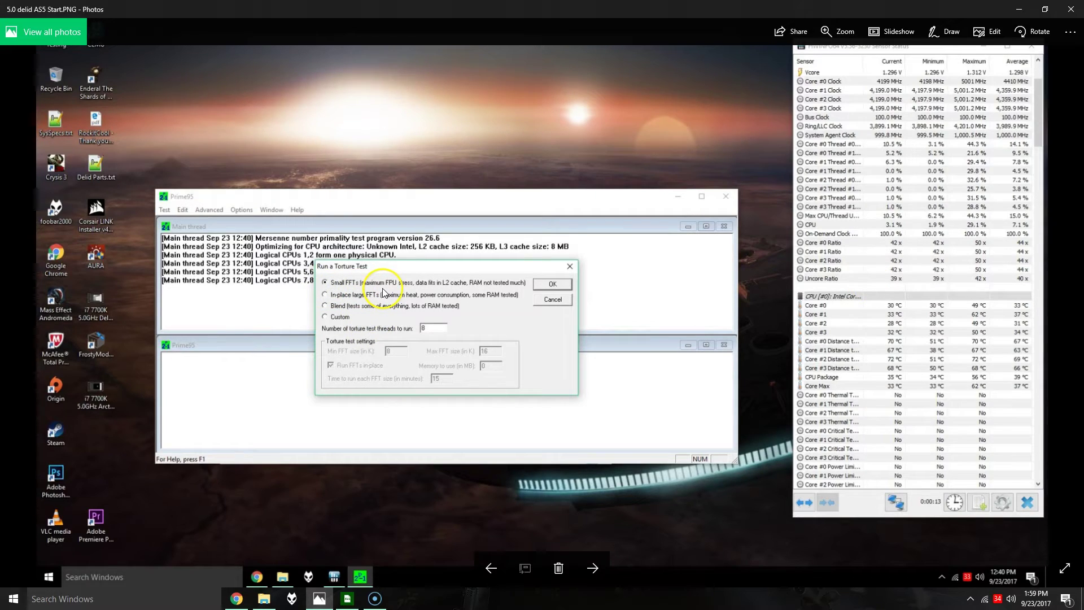
pyautogui.click(491, 572)
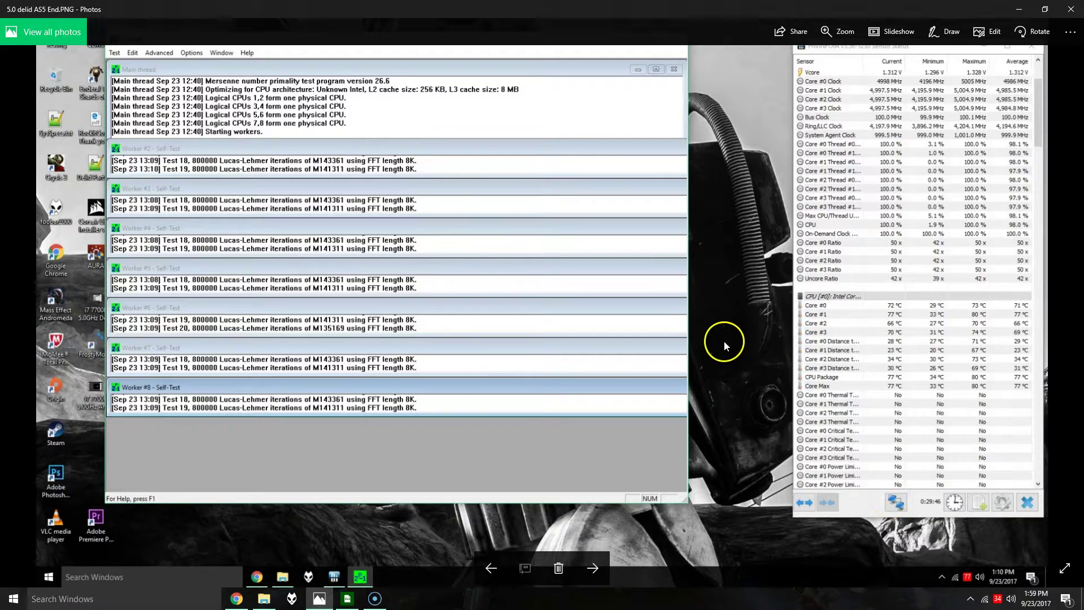
pyautogui.click(1019, 9)
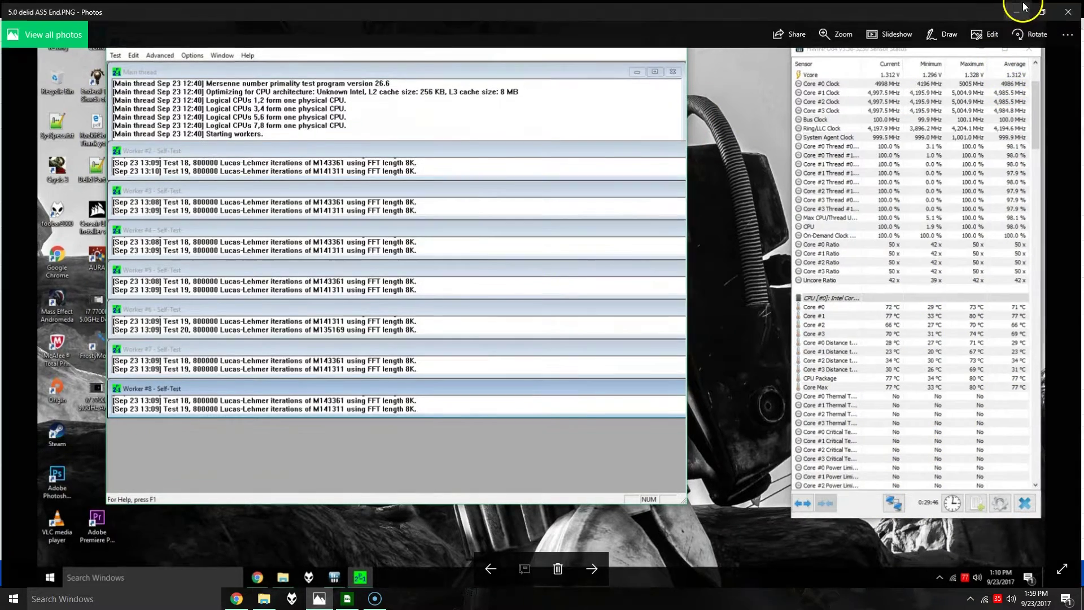
pyautogui.click(480, 265)
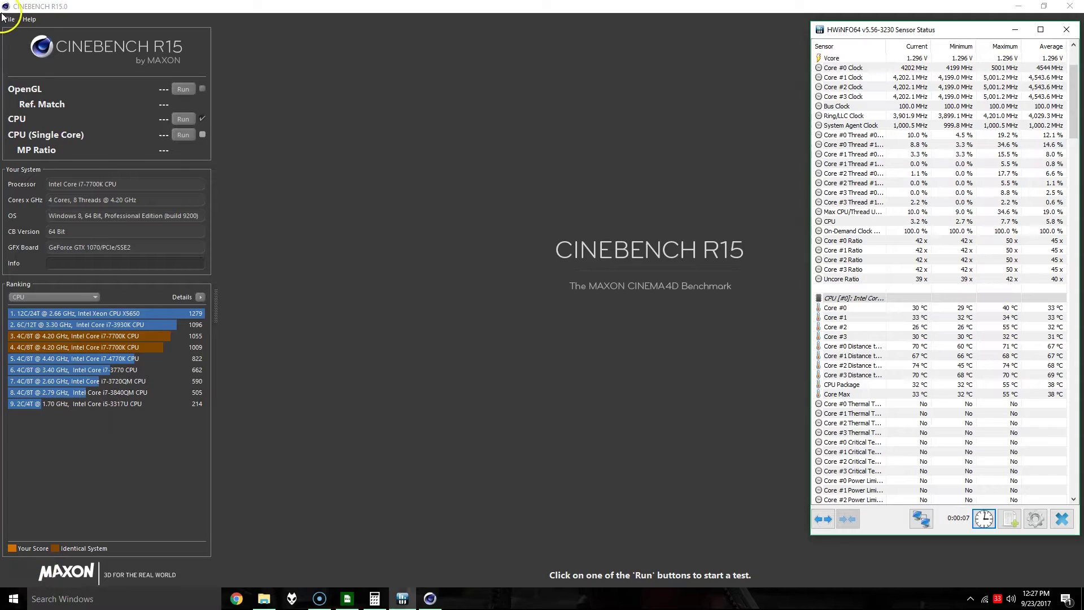
# Run the selected Cinebench R15 CPU test twice, bringing up the HWiNFO64 sensor window during each run
pyautogui.click(10, 20)
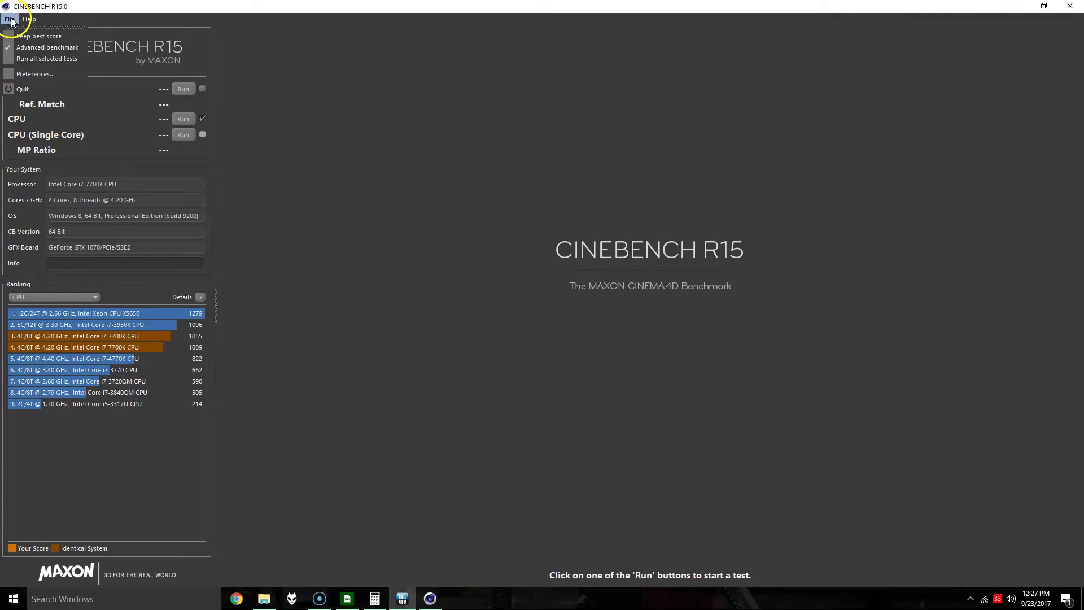
pyautogui.click(45, 59)
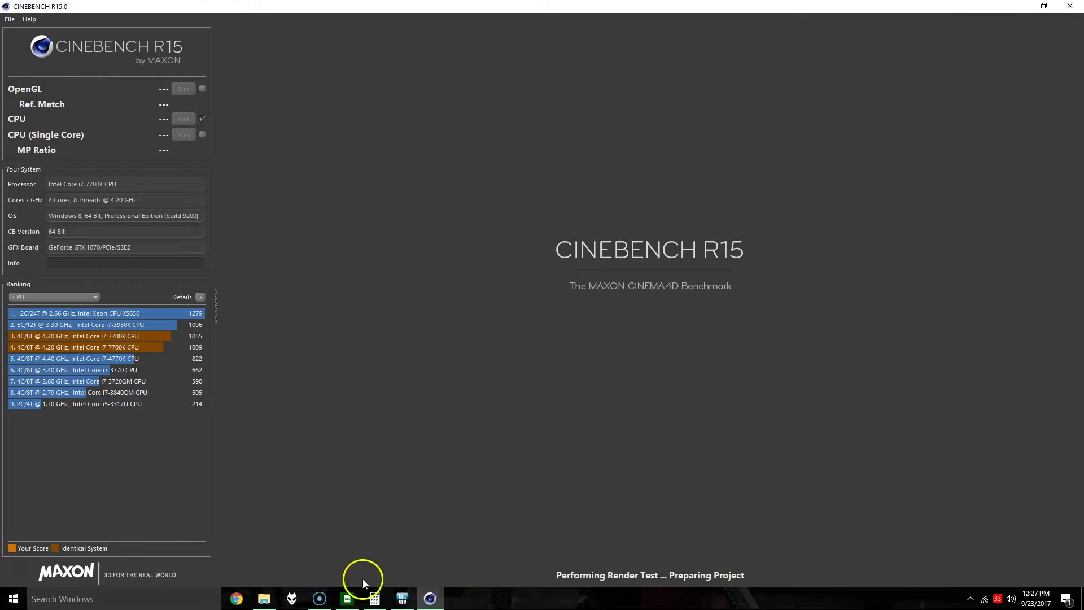
pyautogui.click(403, 598)
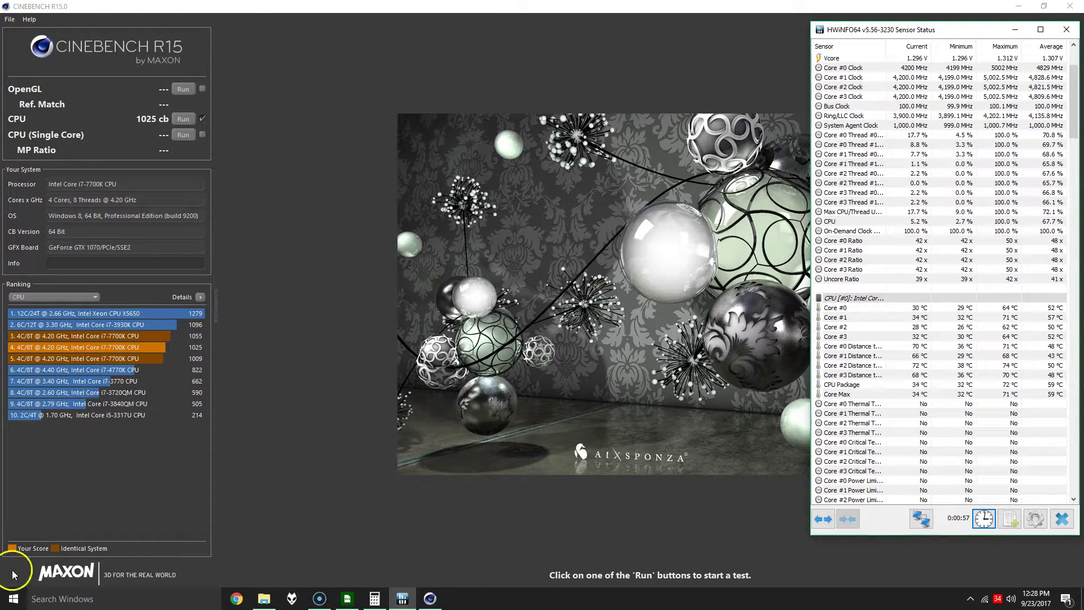
pyautogui.click(182, 118)
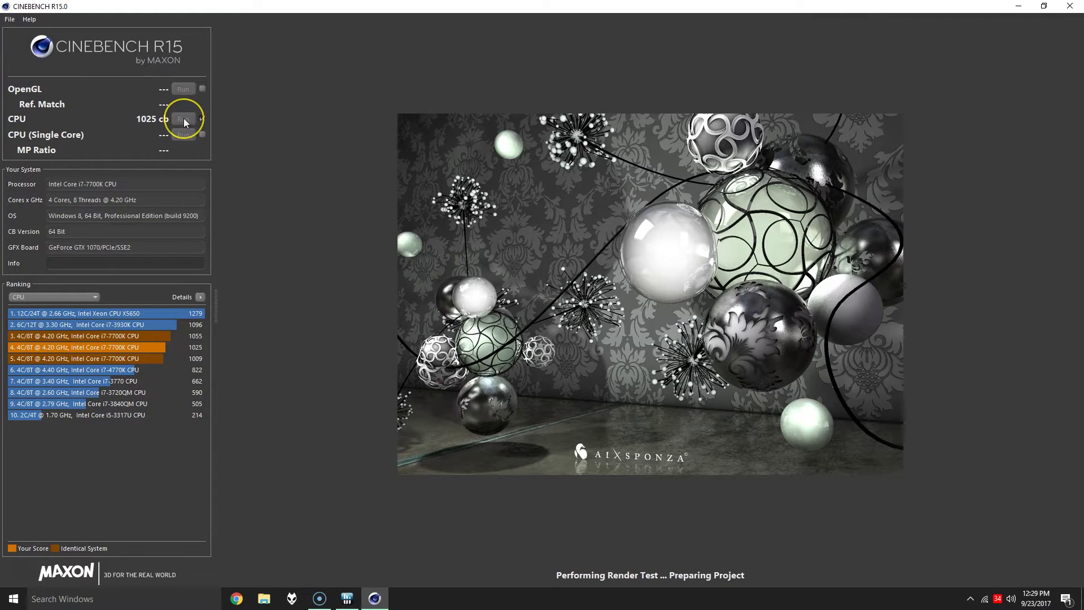
pyautogui.click(346, 599)
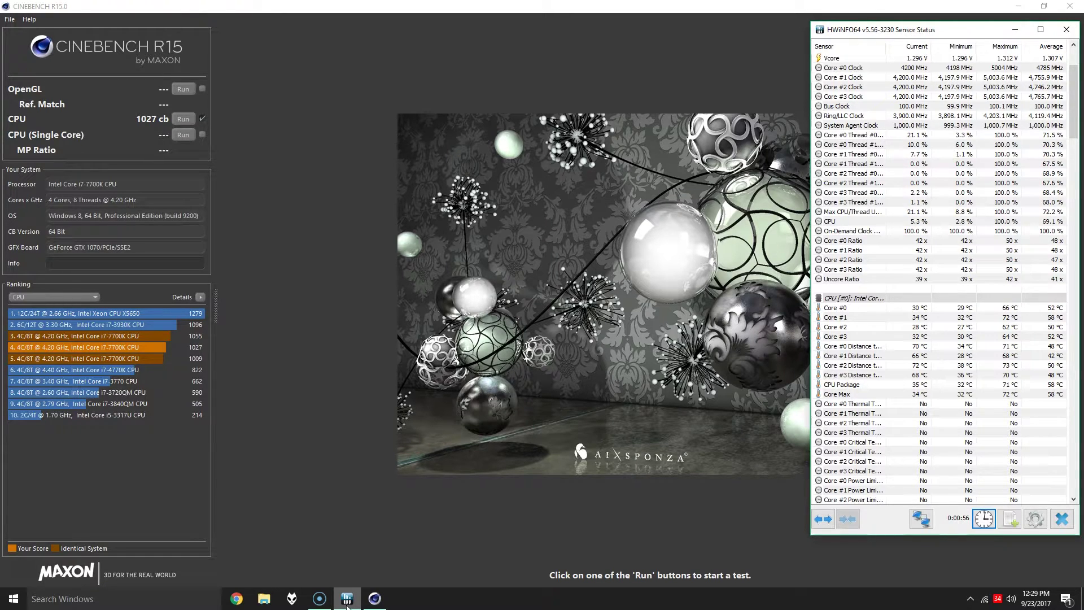
# Restore the Cinebench window to a smaller size and close the program, saving the benchmark score
pyautogui.moveTo(310, 6); pyautogui.dragTo(271, 129)
pyautogui.click(620, 121)
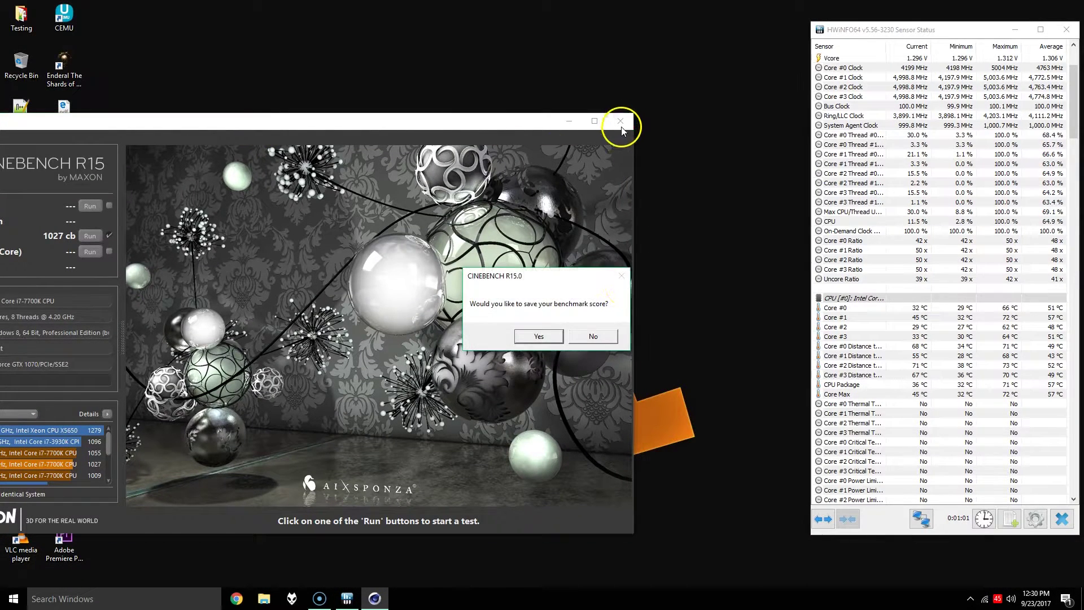
pyautogui.click(535, 341)
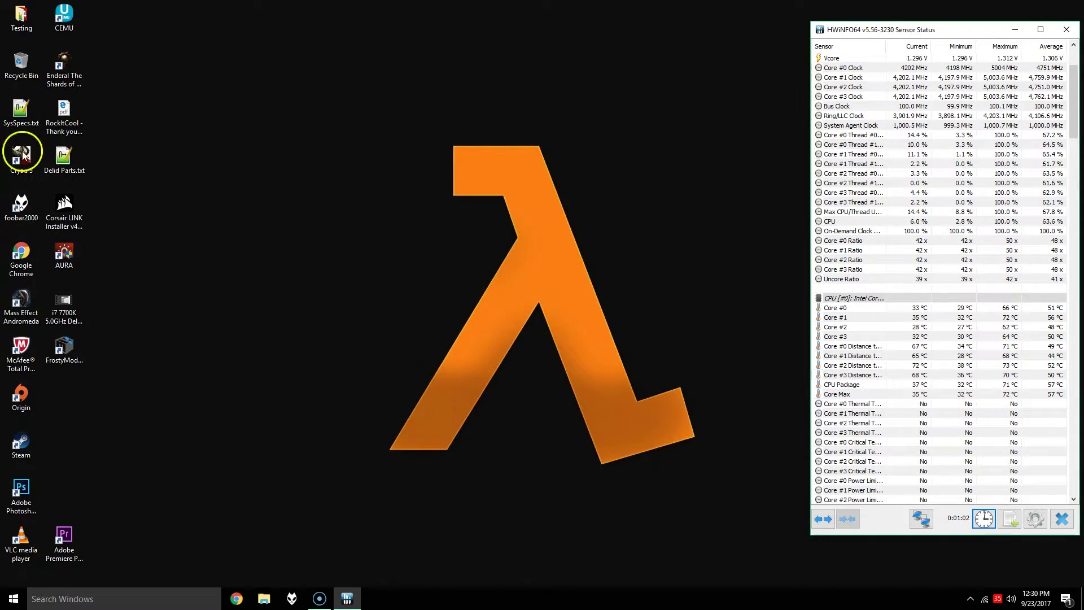
# Launch AIDA64 Extreme from the desktop Testing folder and generate an HTML report with the Report Wizard
pyautogui.doubleClick(20, 17)
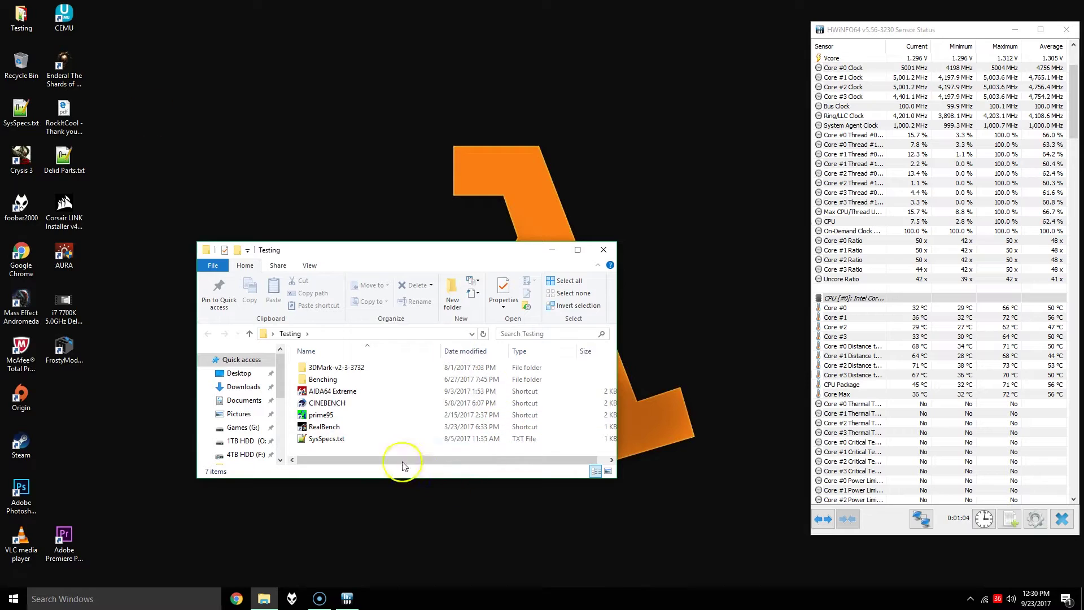
pyautogui.doubleClick(333, 391)
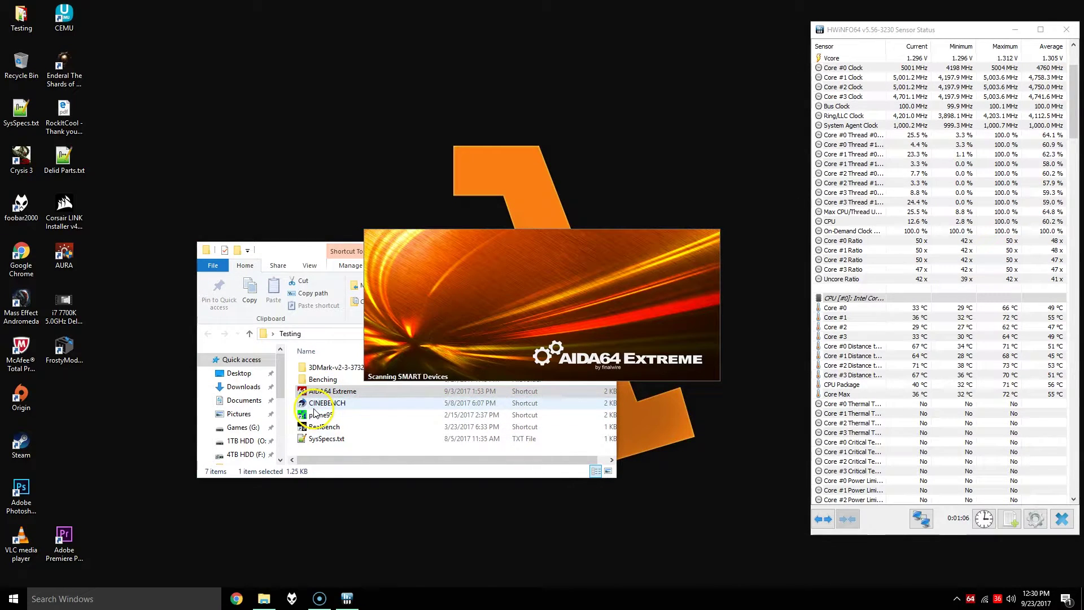
pyautogui.click(204, 112)
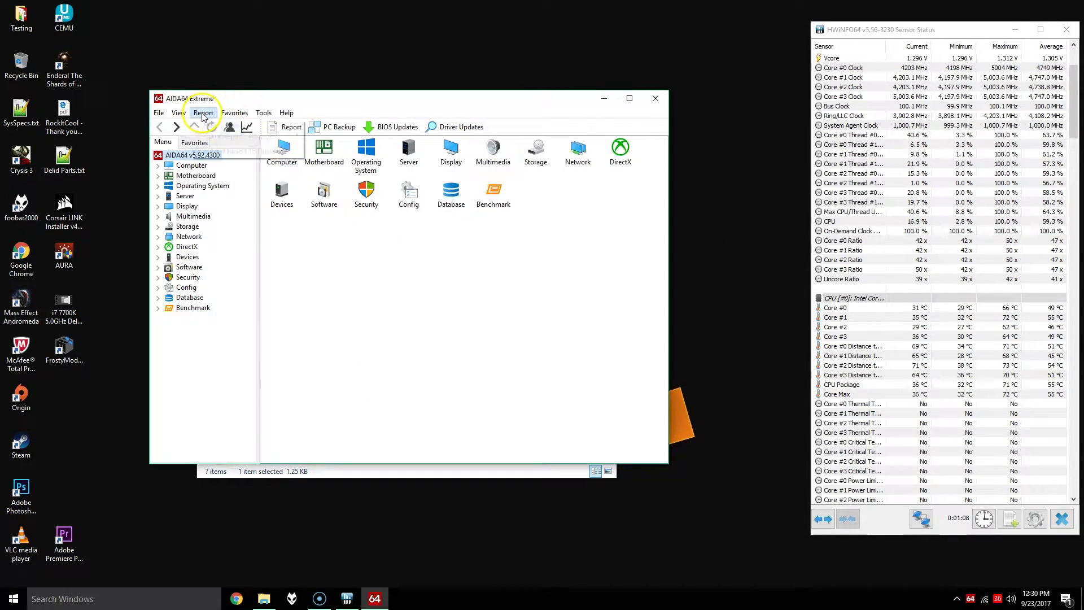
pyautogui.click(229, 126)
pyautogui.click(487, 383)
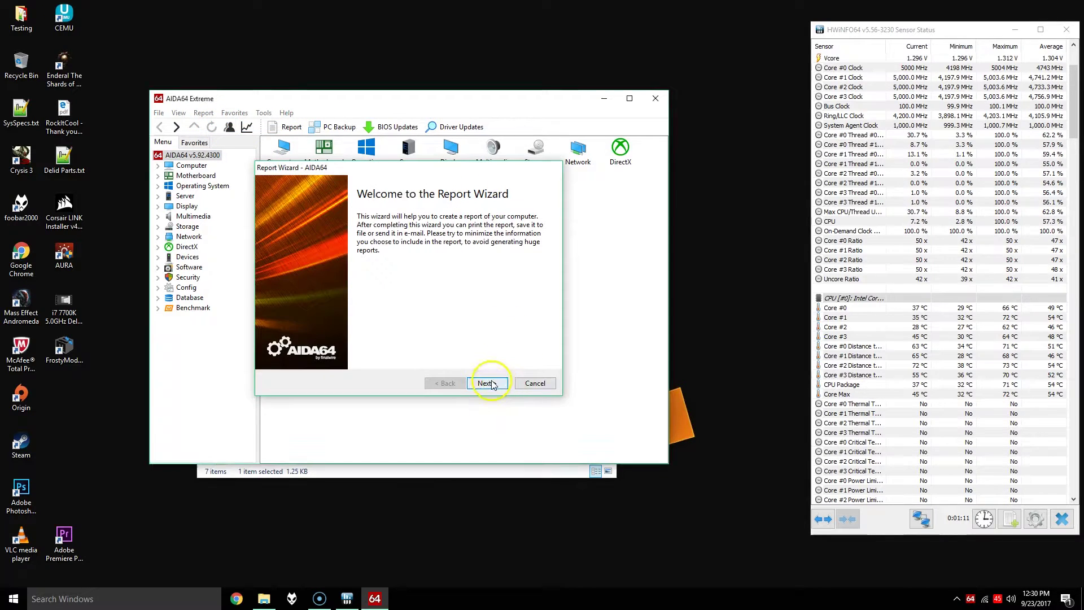
pyautogui.click(489, 383)
pyautogui.click(489, 384)
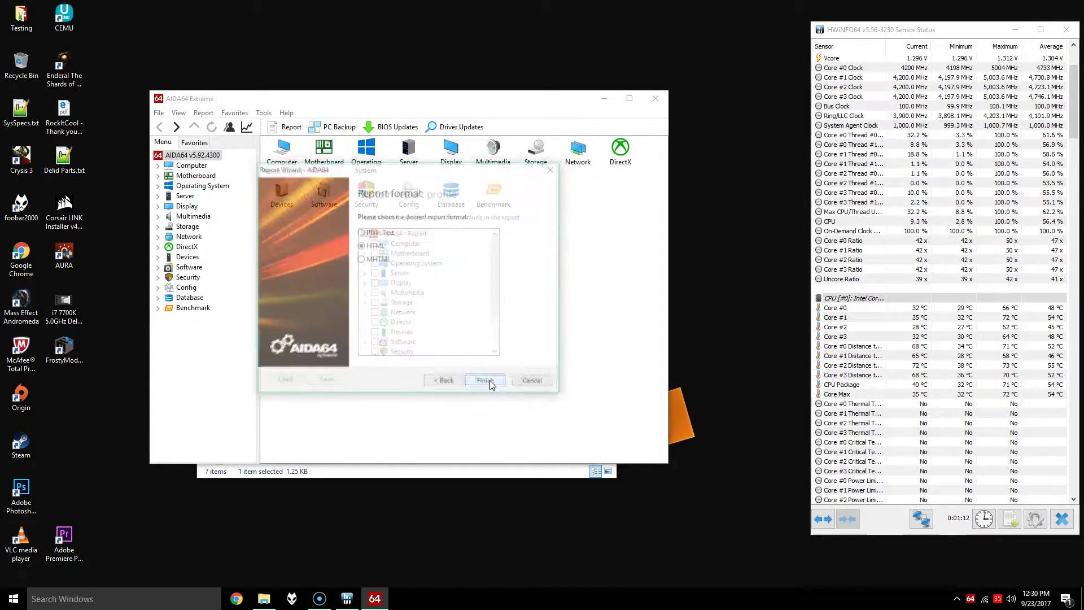
pyautogui.click(488, 383)
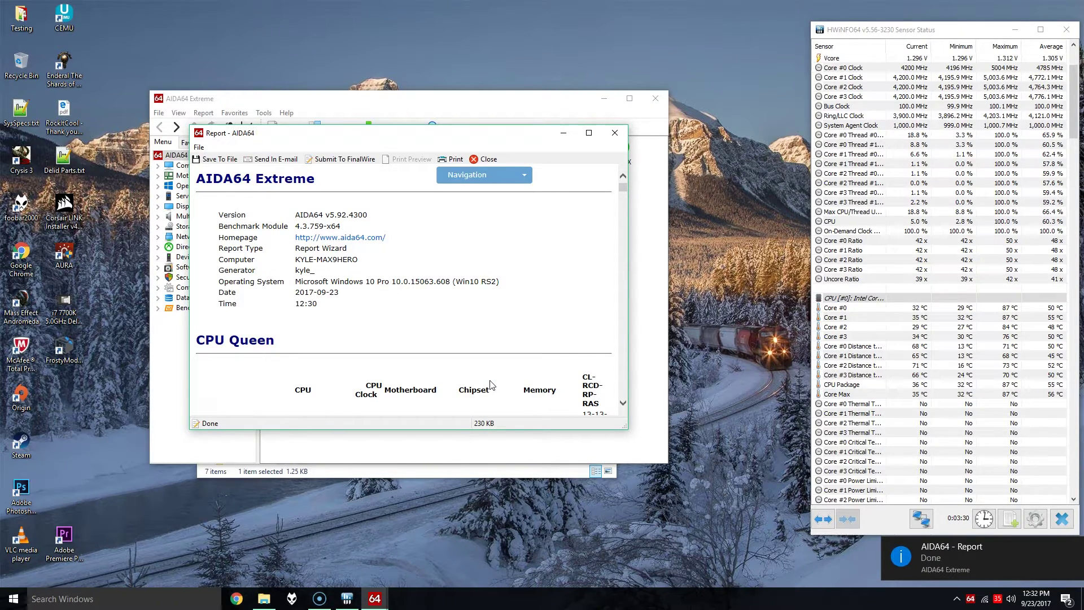
# Save the AIDA64 report in the i7 7700K folder as 5000MHz (DeLid AS5).htm, replacing the existing file
pyautogui.click(230, 165)
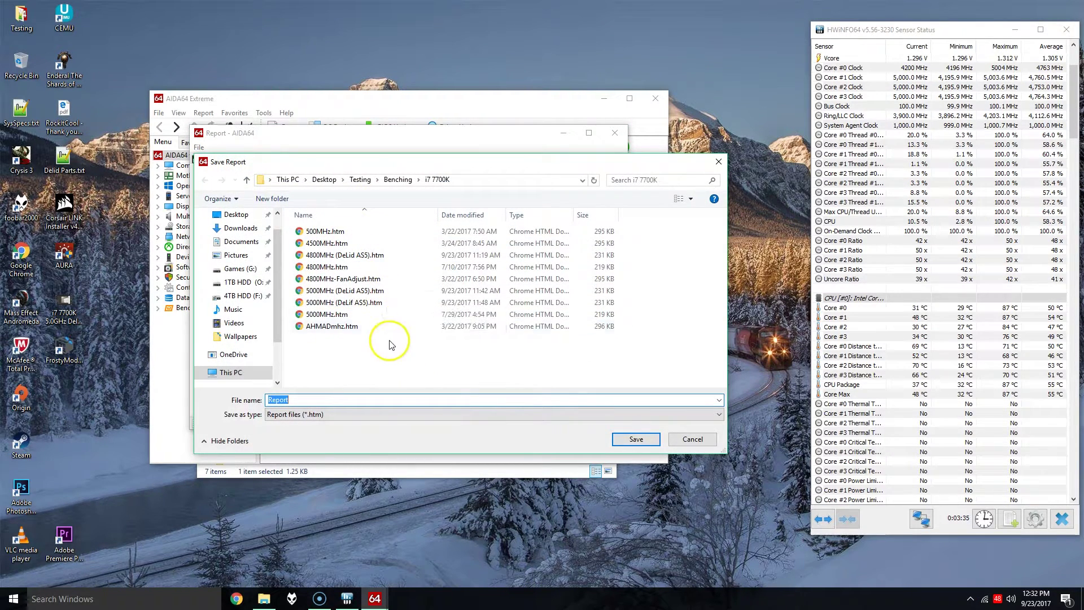
pyautogui.click(378, 292)
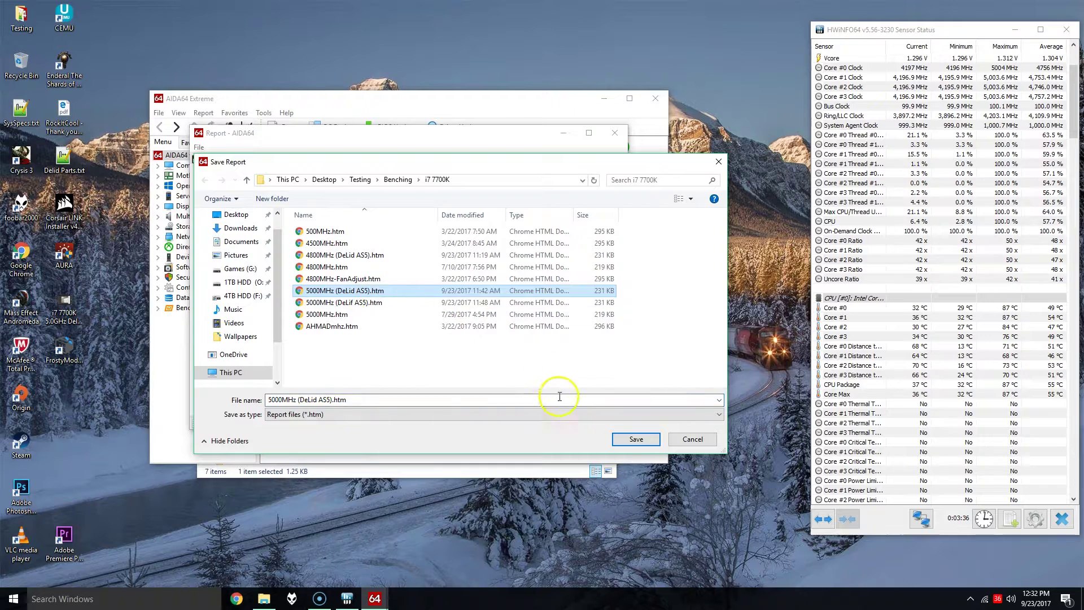
pyautogui.click(633, 440)
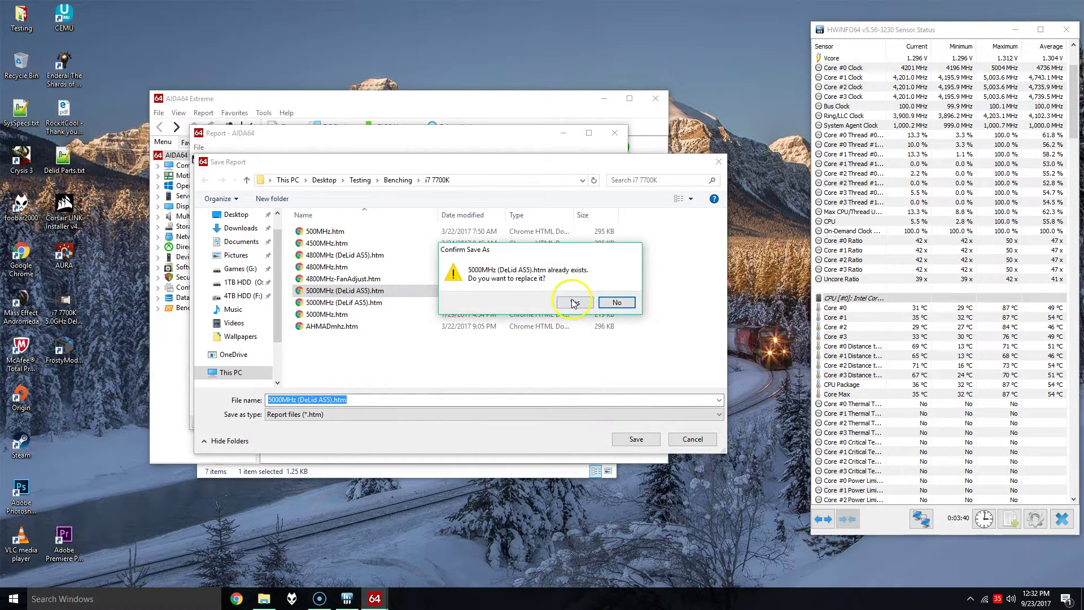
pyautogui.click(573, 301)
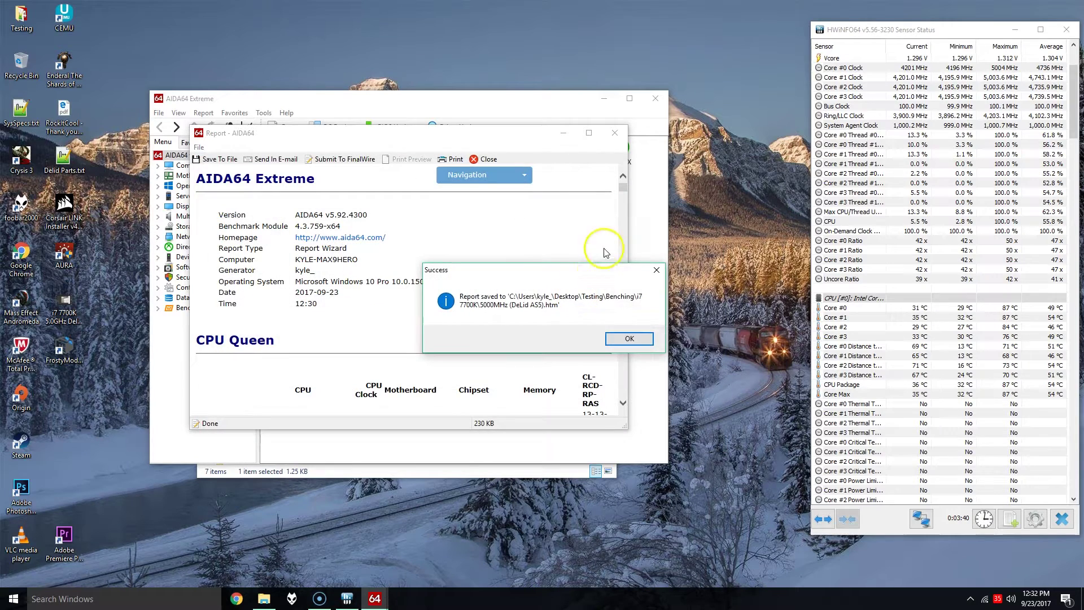
pyautogui.click(632, 340)
# Reset the HWiNFO64 sensor statistics and close both the AIDA64 report and AIDA64 Extreme
pyautogui.click(983, 522)
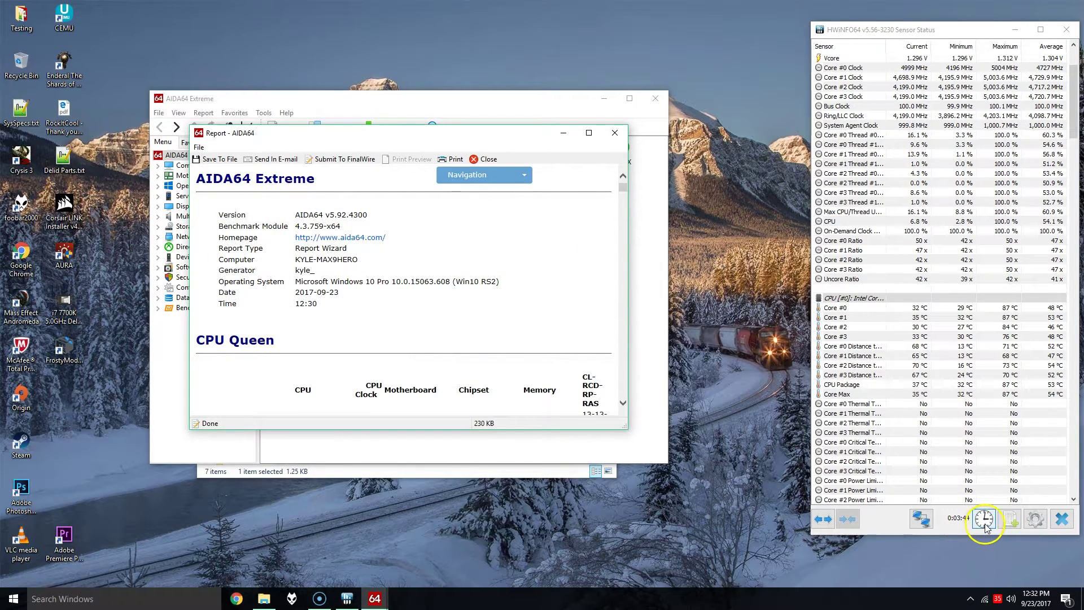
pyautogui.click(614, 132)
pyautogui.click(654, 100)
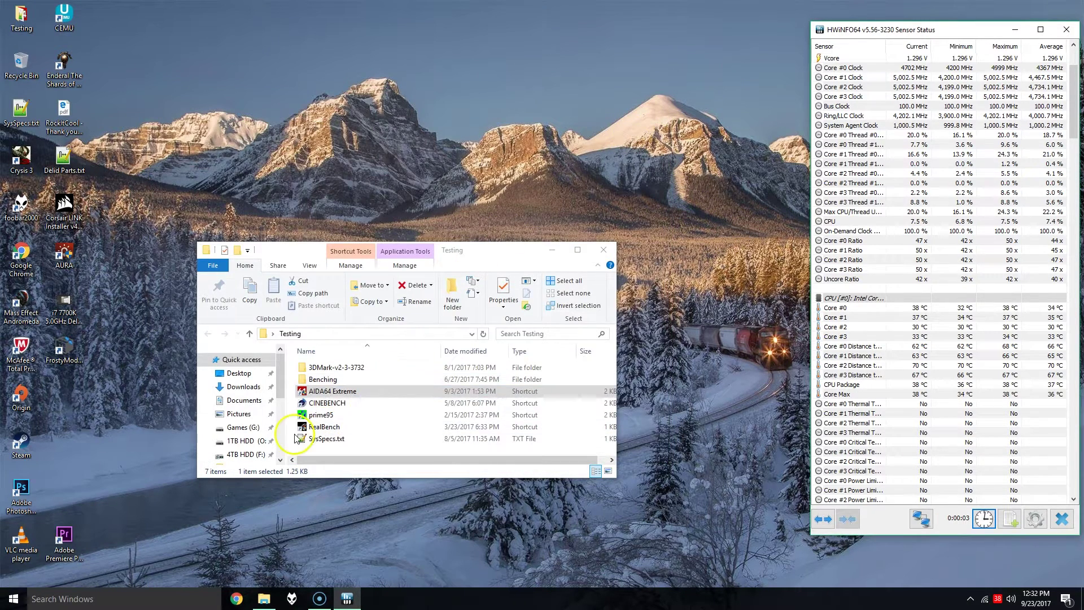
# Launch RealBench from the Testing folder and move its main and Log Output windows so the HWiNFO64 temperatures stay readable
pyautogui.doubleClick(333, 427)
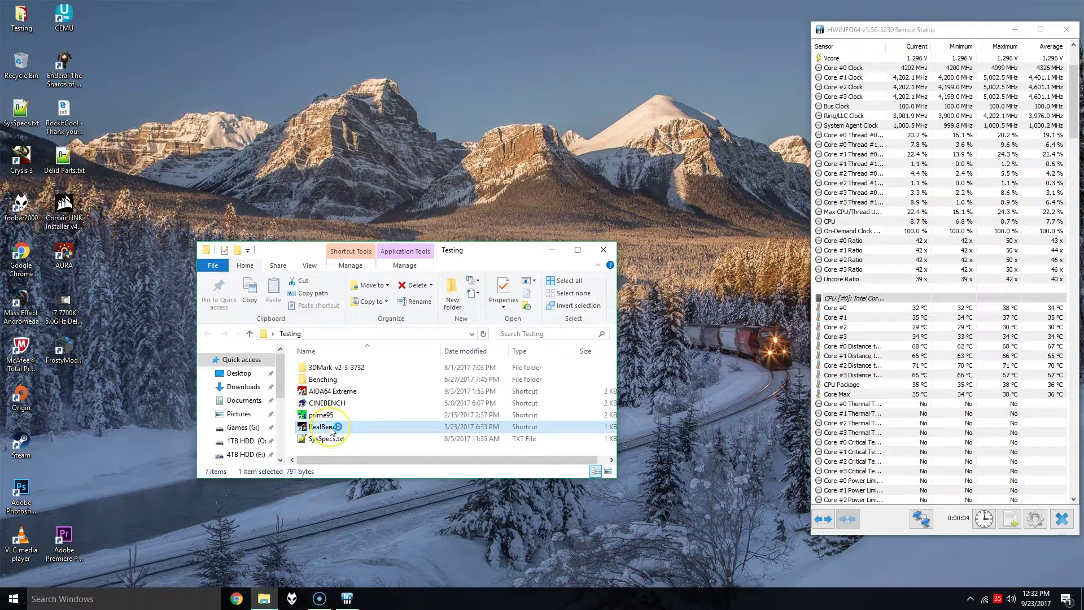
pyautogui.moveTo(819, 252); pyautogui.dragTo(278, 48)
pyautogui.moveTo(852, 13); pyautogui.dragTo(853, 516)
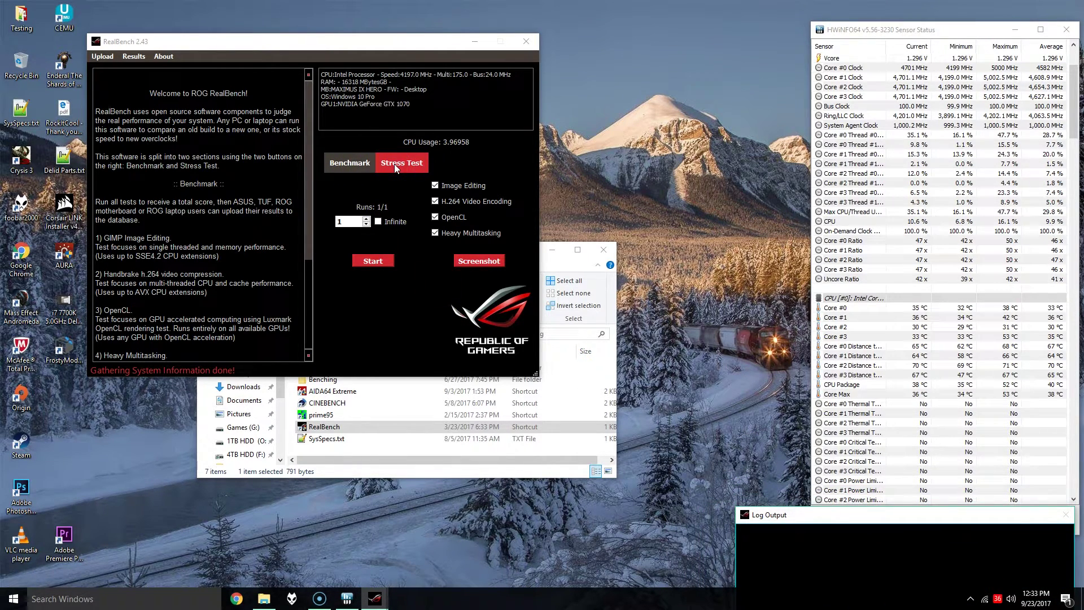
# Run the RealBench benchmark for one run, move the Log Output window off the sensor readings, and close RealBench
pyautogui.click(370, 261)
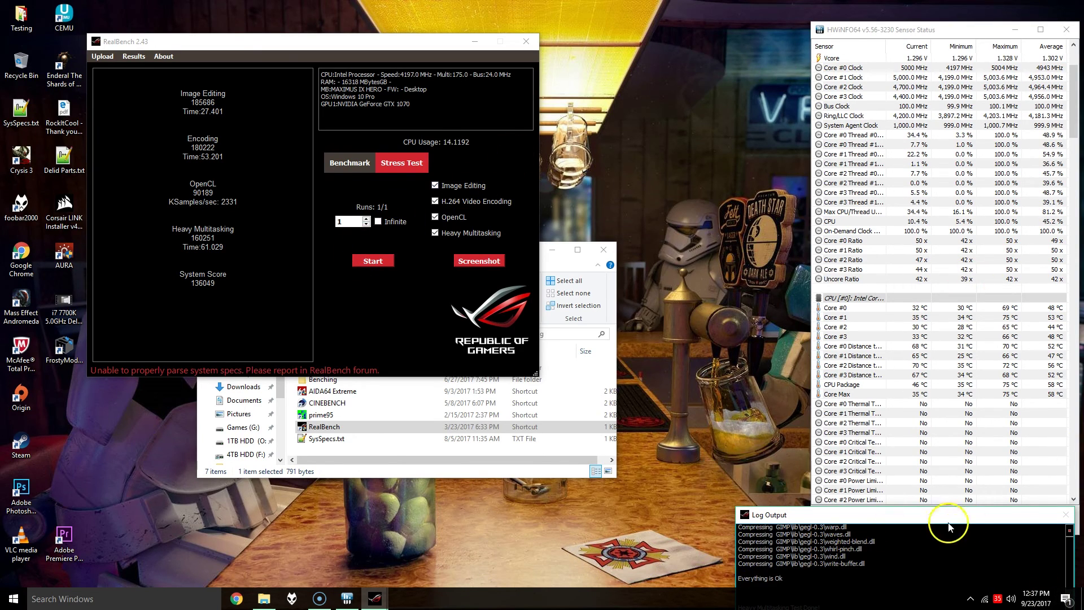
pyautogui.moveTo(1005, 513); pyautogui.dragTo(678, 344)
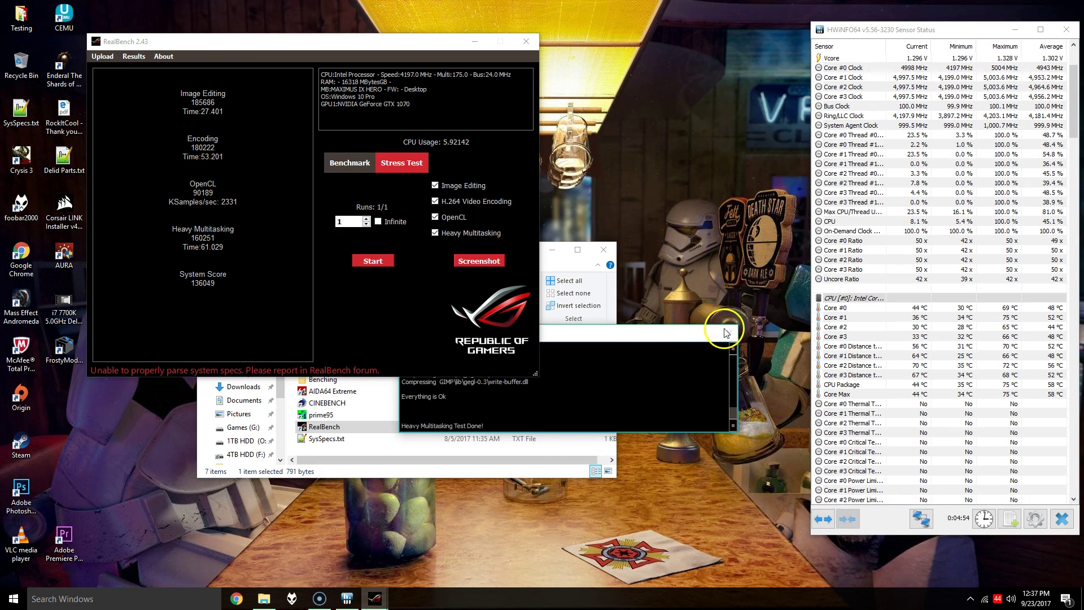
pyautogui.click(526, 41)
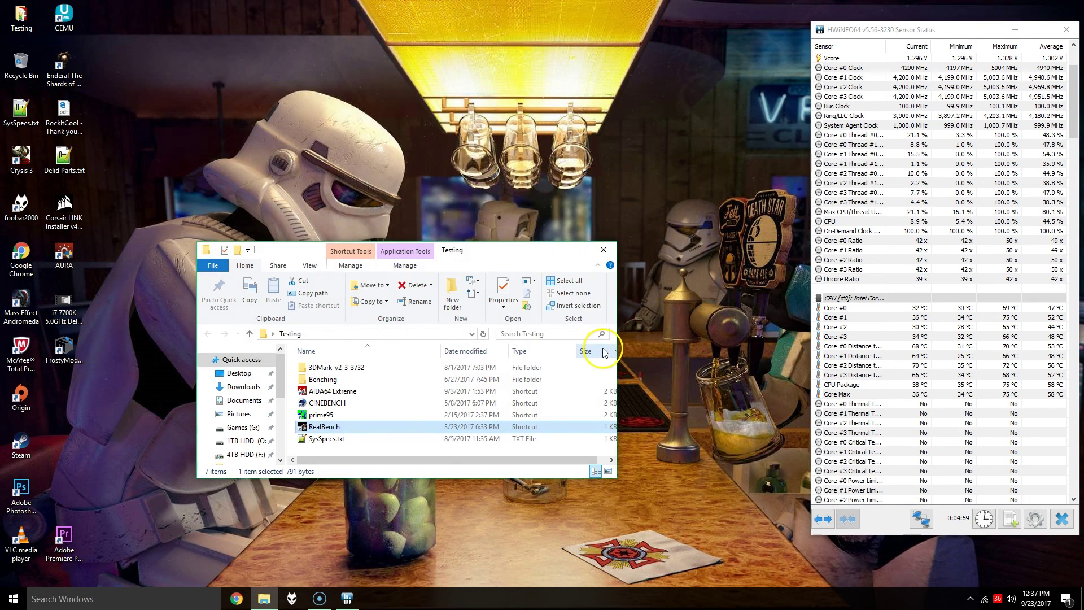